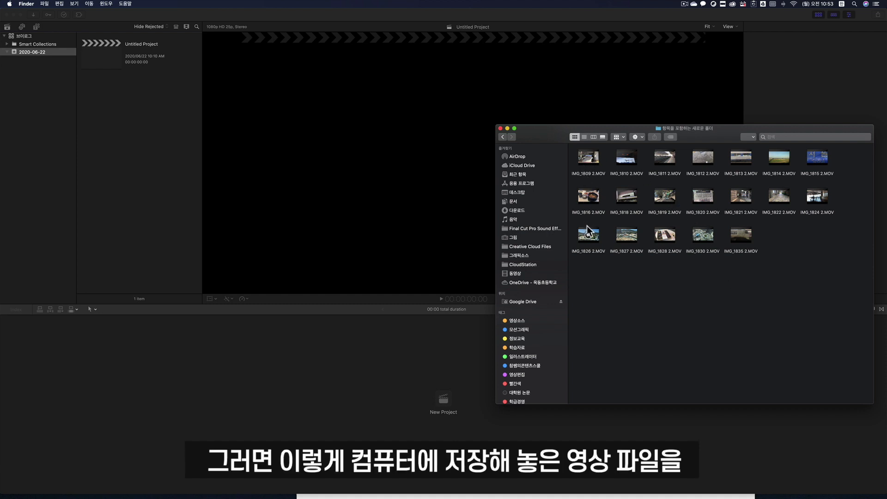
In Final Cut Pro, import the video IMG_1828 2.MOV from the 항목을 포함하는 새로운 폴더 folder in Downloads into the 2020-06-22 event.
click(154, 130)
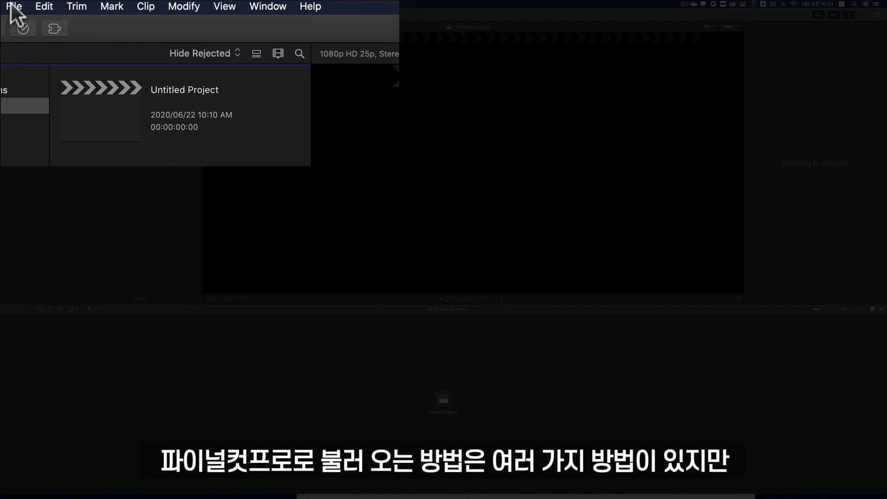
click(11, 6)
mouse_move(13, 99)
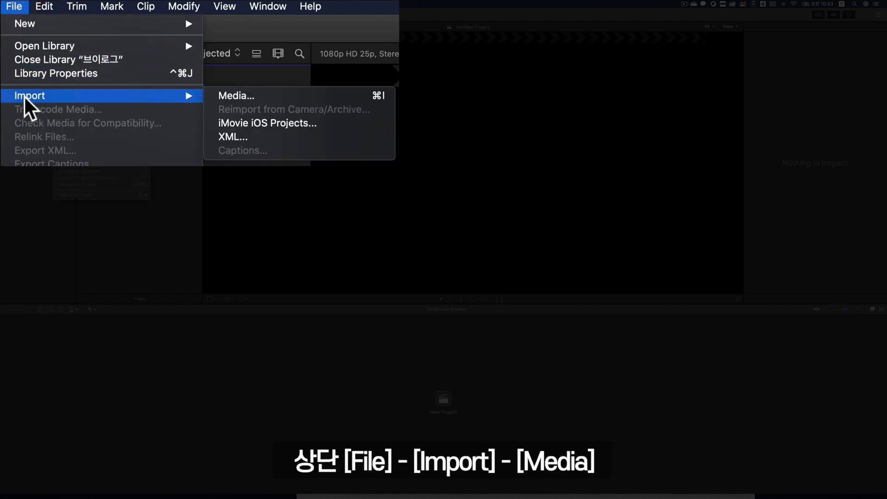
click(242, 98)
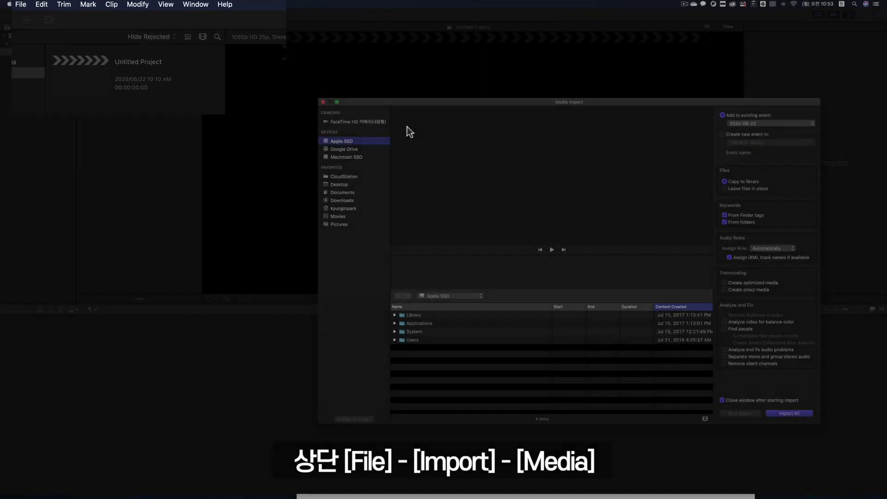
click(362, 201)
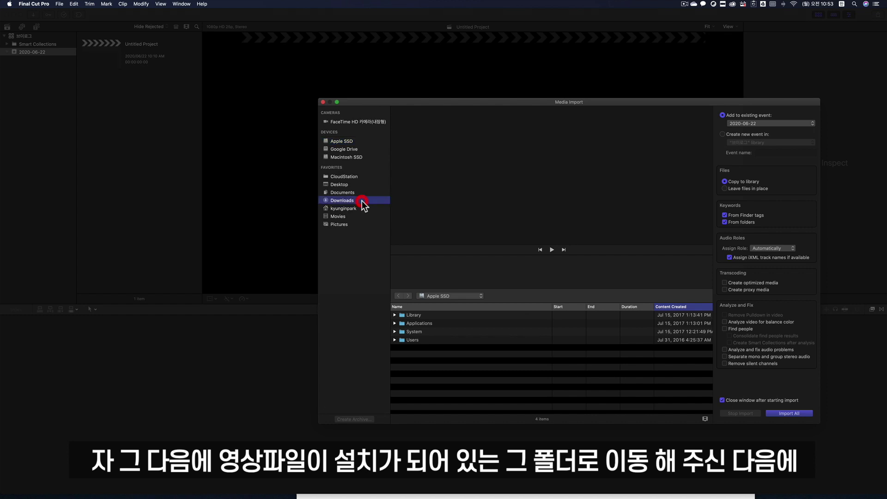
double_click(445, 315)
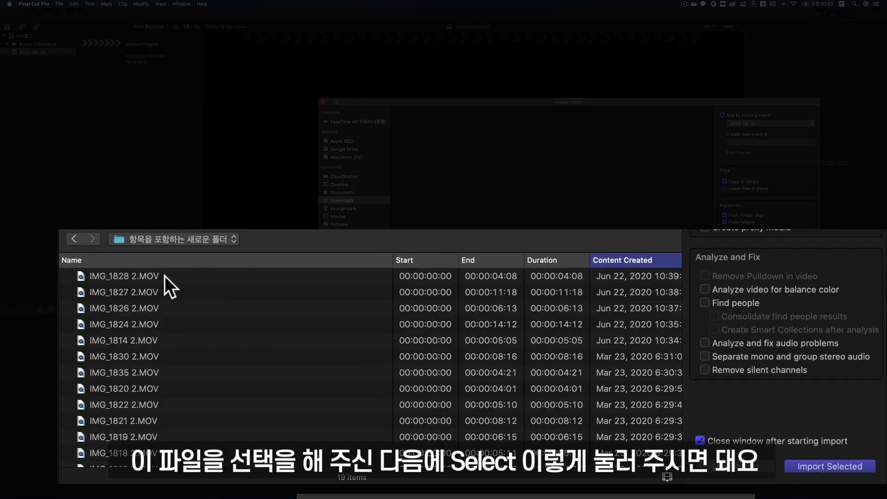
click(445, 315)
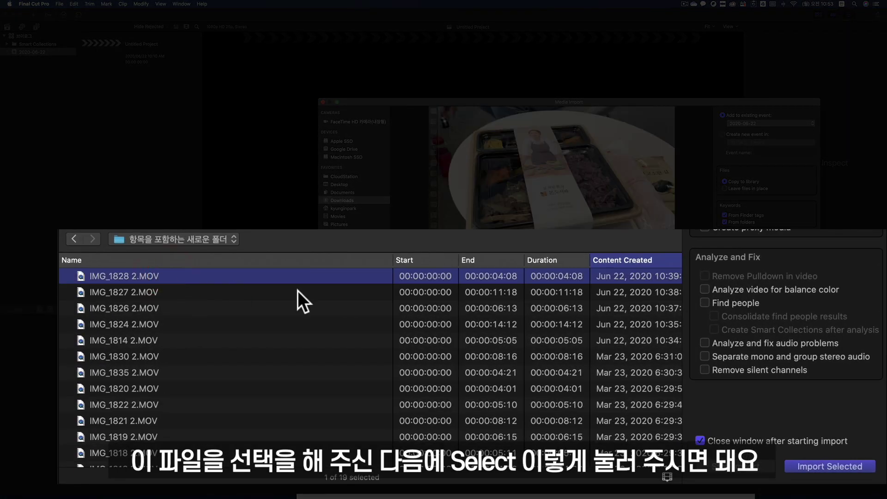
click(838, 464)
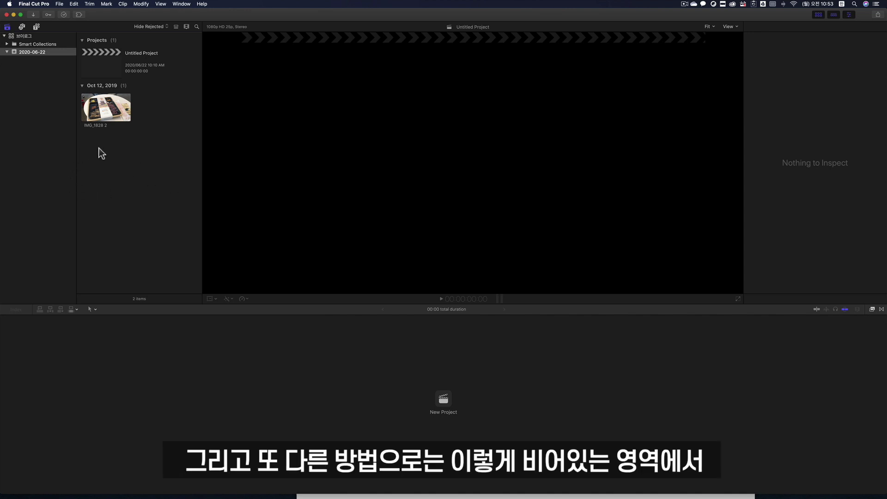
Import the video IMG_1827 2.MOV from the same folder into the 2020-06-22 event.
right_click(127, 157)
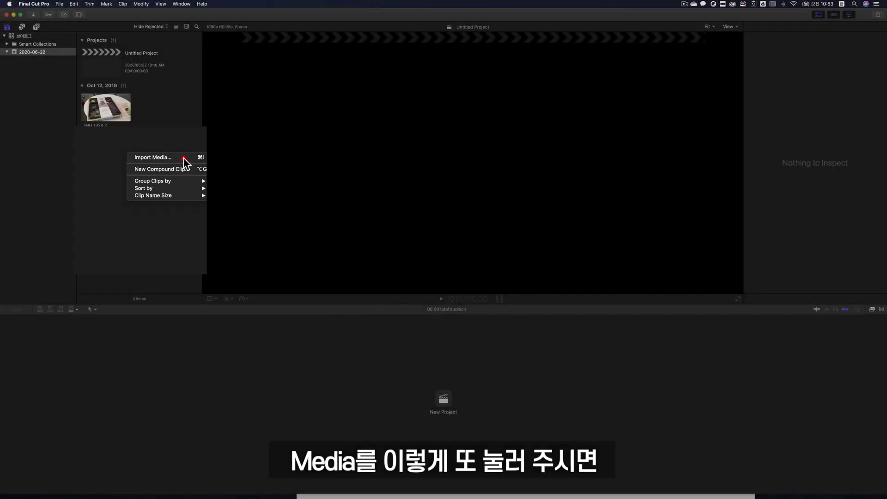
click(181, 163)
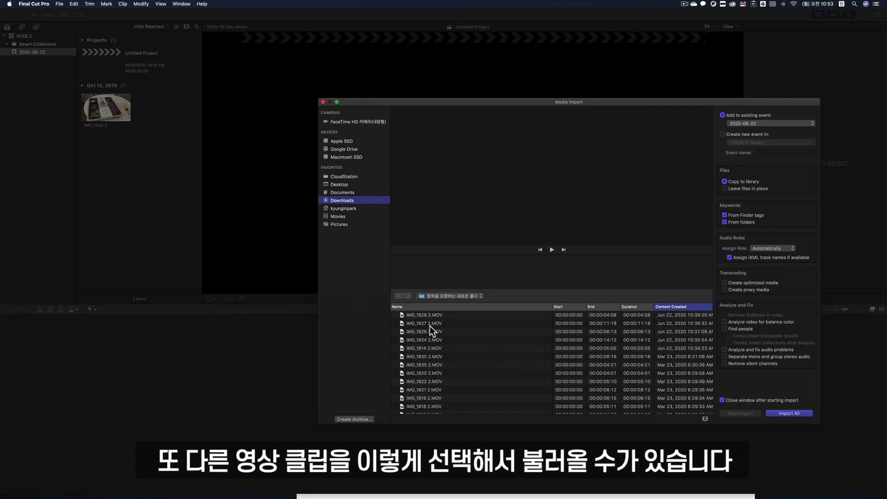
click(430, 322)
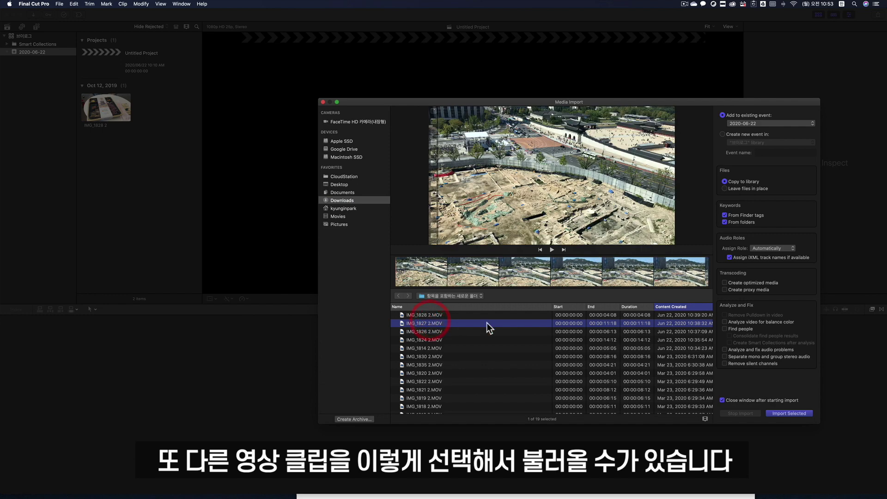
click(779, 415)
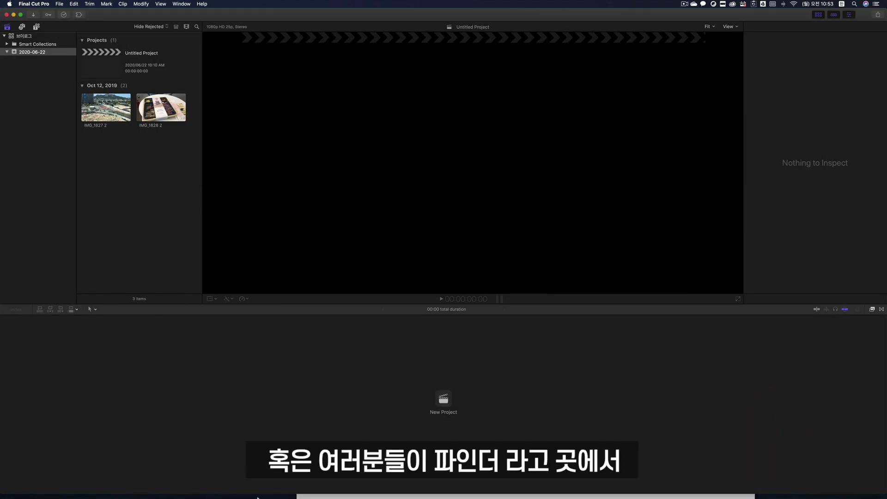
Switch to Finder and bring the 14 videos from IMG_1809 2.MOV through IMG_1824 2.MOV into the Final Cut Pro event.
click(110, 487)
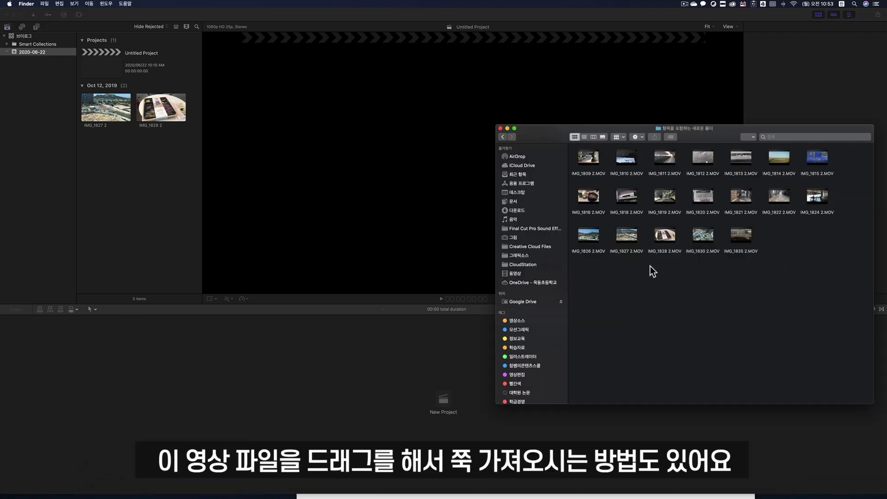
drag(850, 224, 147, 181)
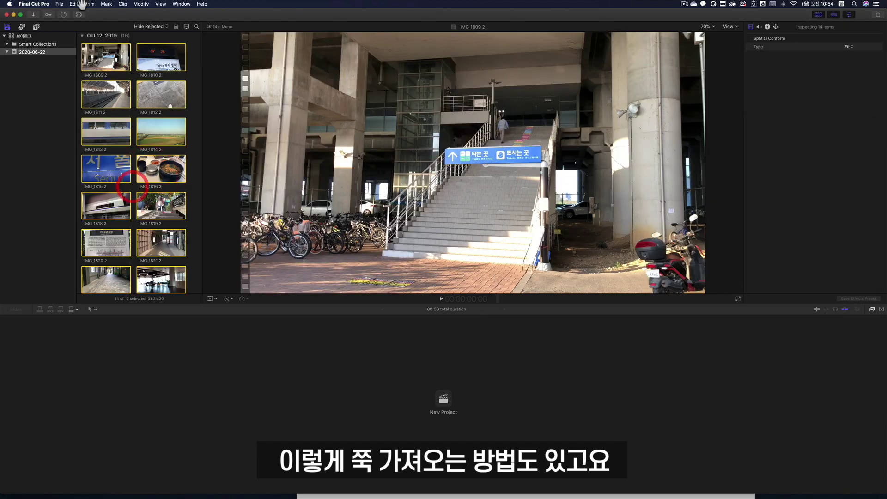
Import the whole 항목을 포함하는 새로운 폴더 folder from Downloads into the 2020-06-22 event.
click(58, 4)
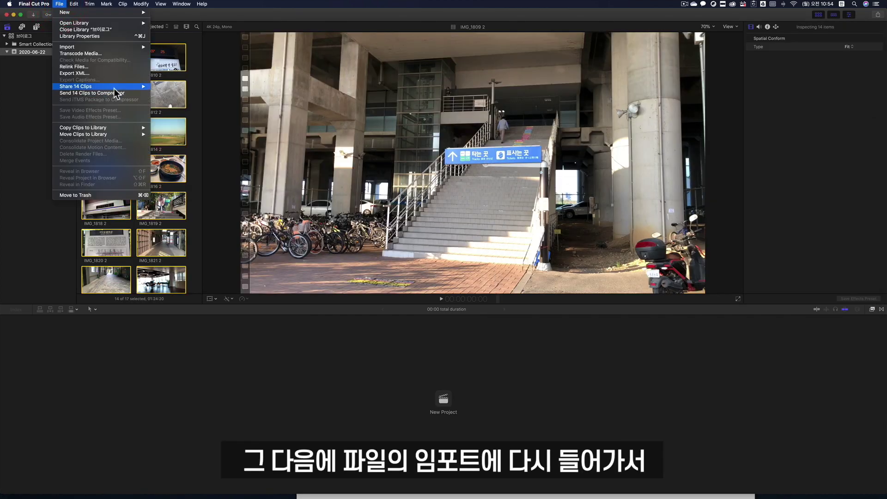
click(175, 95)
click(192, 91)
click(59, 4)
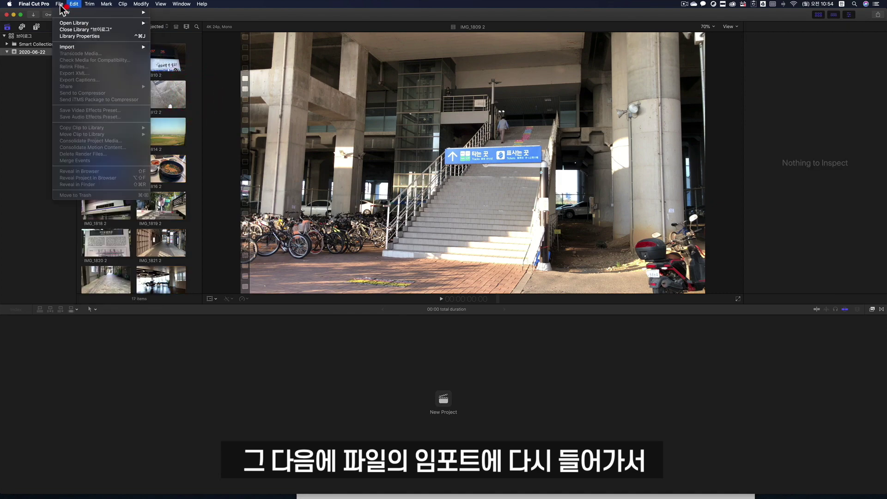
mouse_move(64, 48)
click(194, 48)
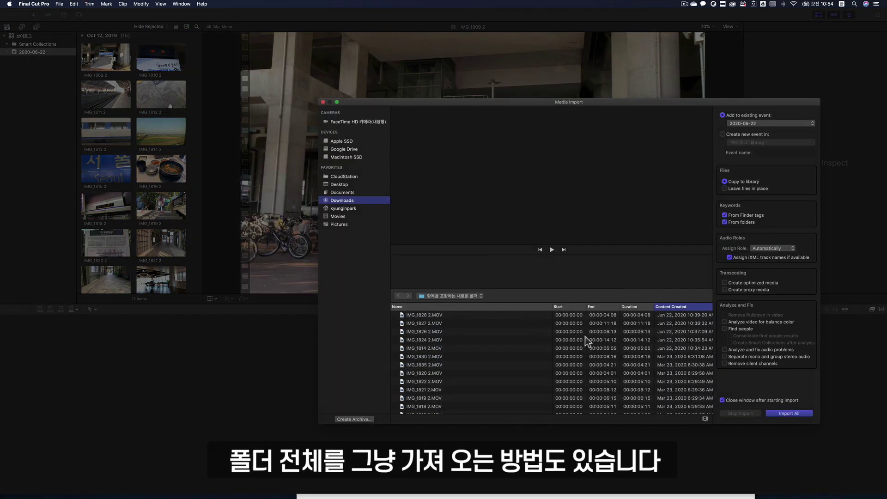
click(467, 296)
click(461, 303)
click(444, 316)
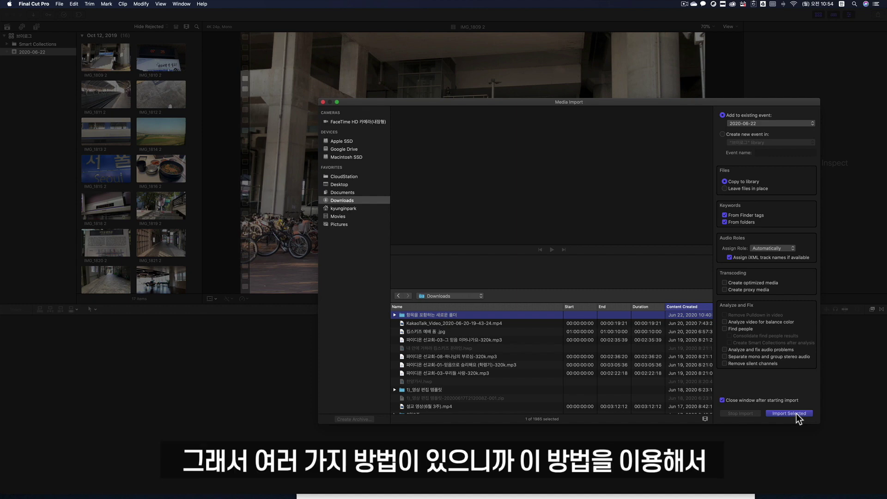
click(795, 412)
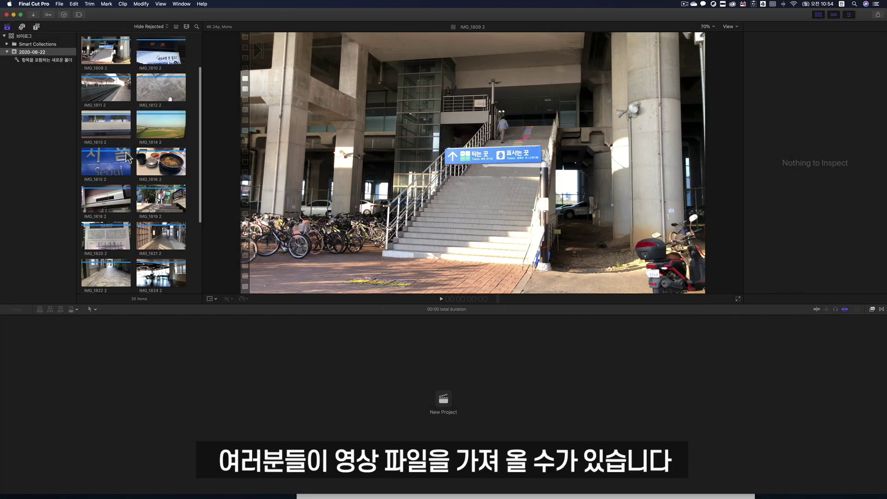
Open the untitled project in the timeline and rename it 서울역 브이로그.
scroll(123, 133, up, 5)
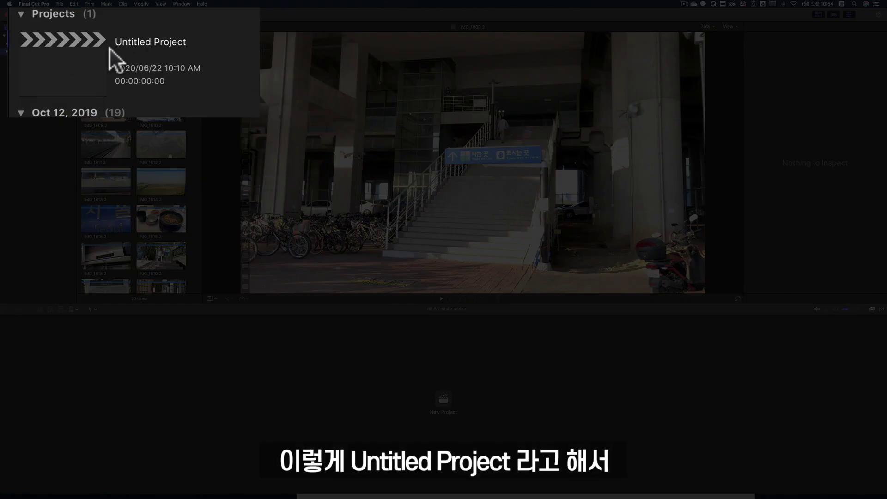
double_click(79, 70)
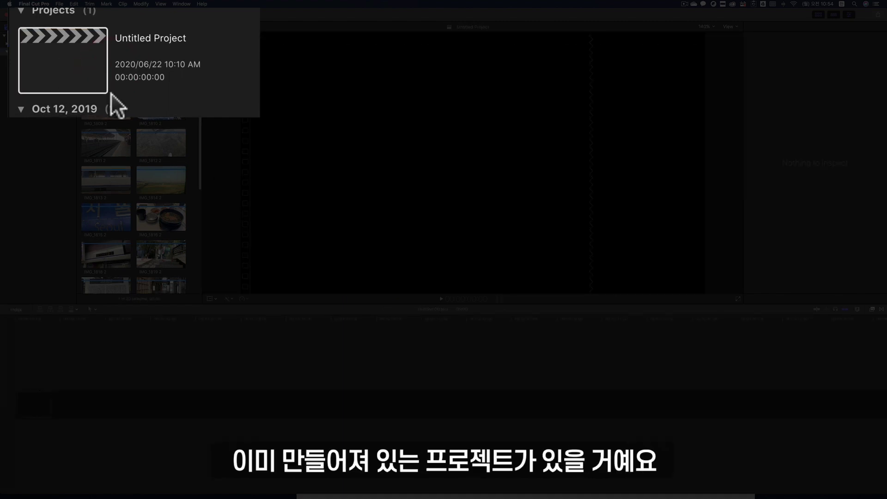
click(137, 40)
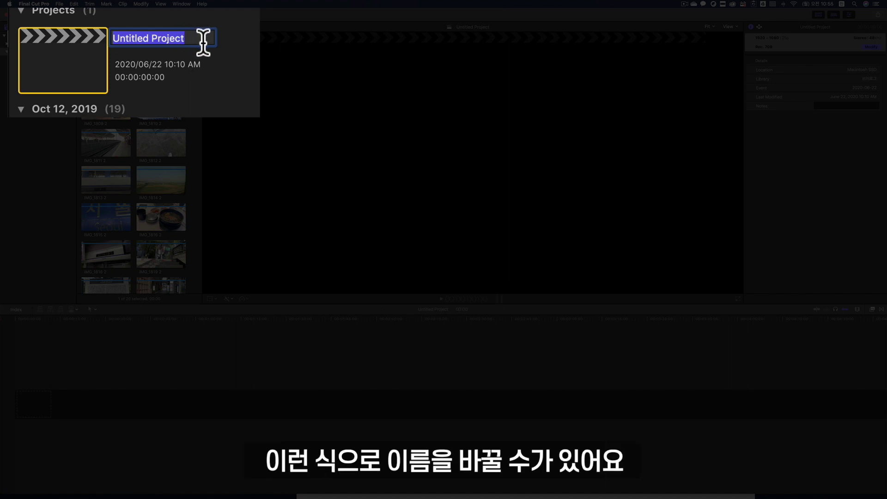
text(서울)
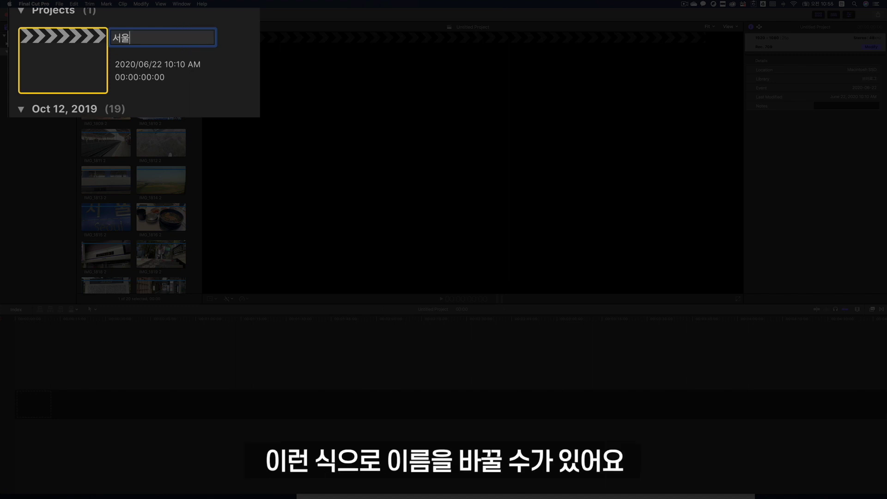
text(ㅇㅕㄱ 브이로그)
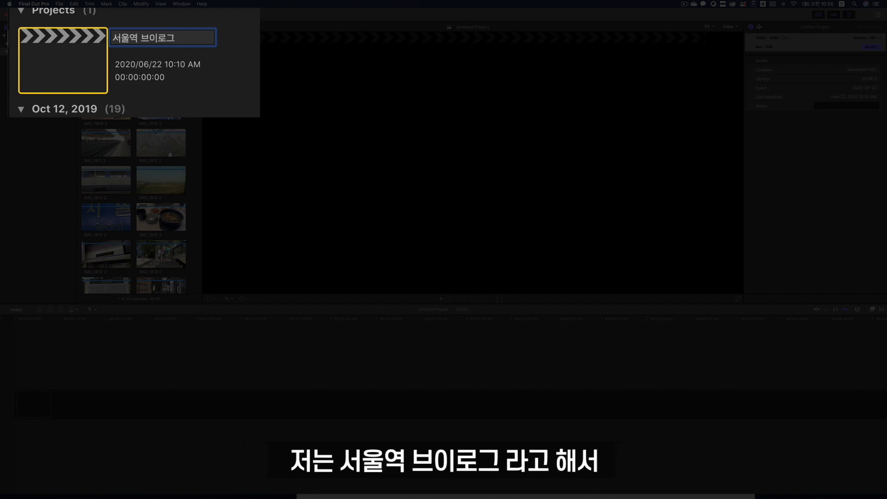
key(Return)
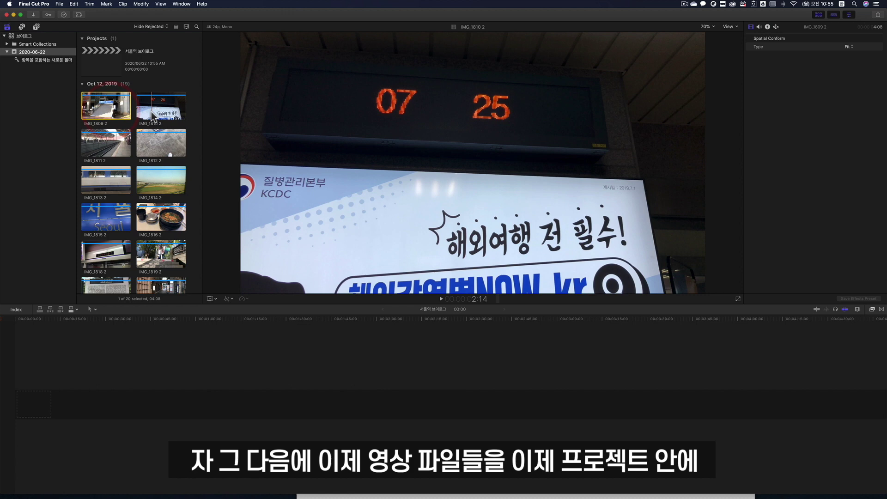
Place the clip IMG_1809 2 at the start of the project's main storyline.
click(157, 109)
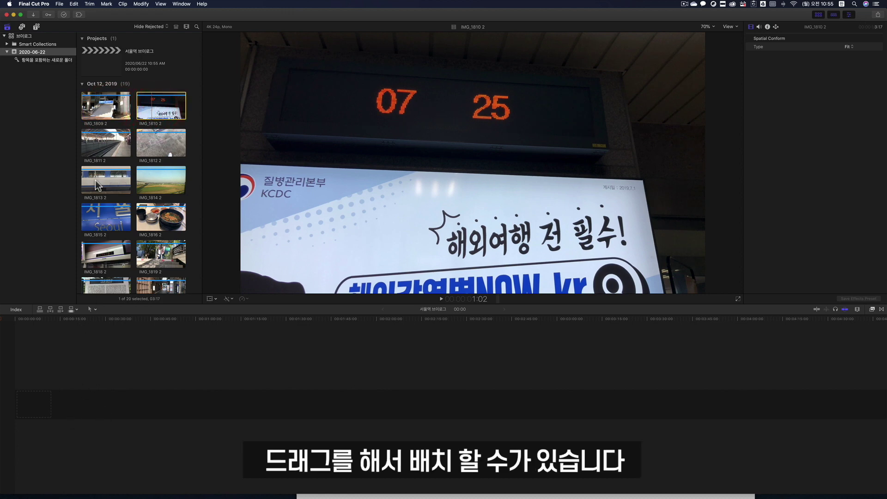
click(104, 108)
drag(106, 107, 26, 395)
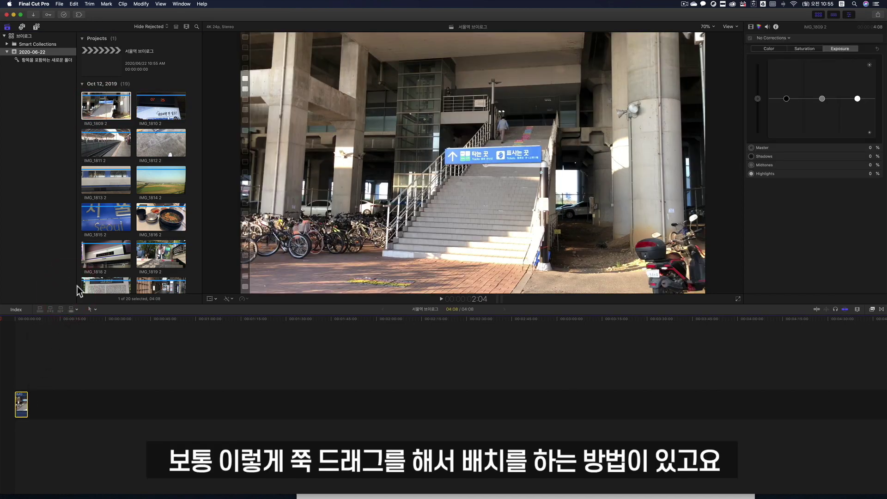
Connect the clip IMG_1810 2 above IMG_1809 2 at the timeline's start and put the playhead at the beginning.
click(151, 104)
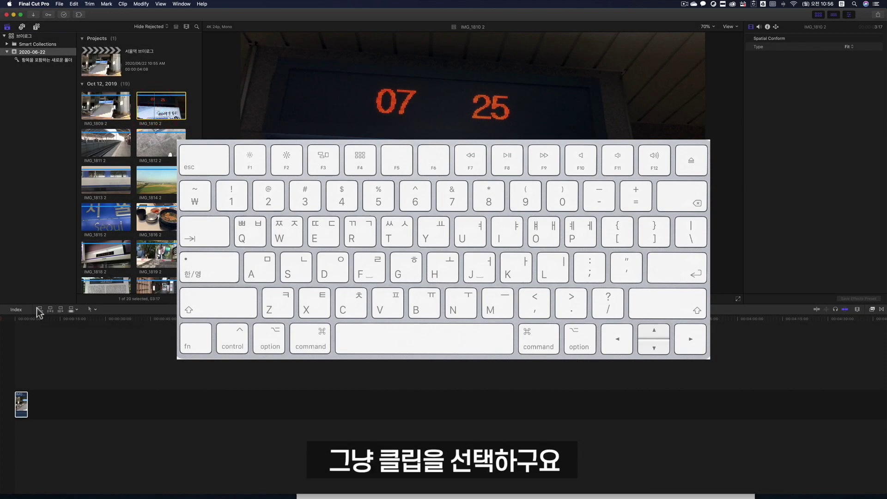
key(q)
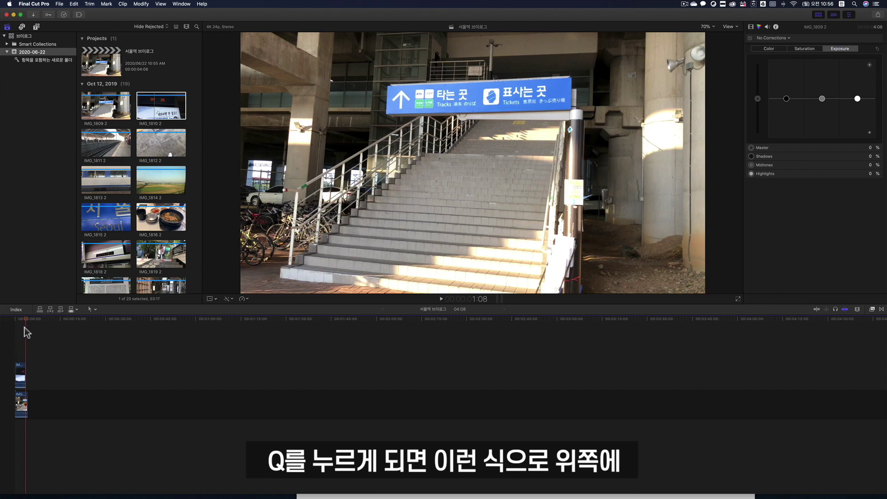
click(15, 320)
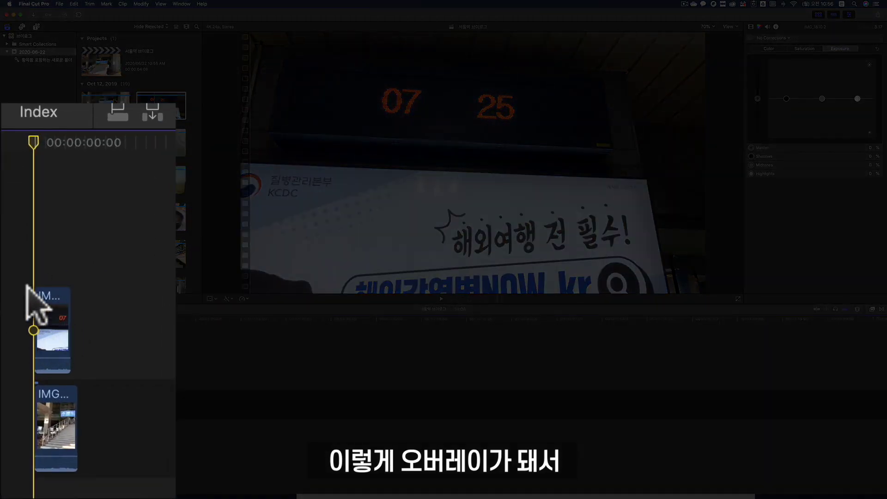
Examine the two stacked clips in the timeline, comparing the viewer image where they overlap and past the upper clip's end.
click(71, 288)
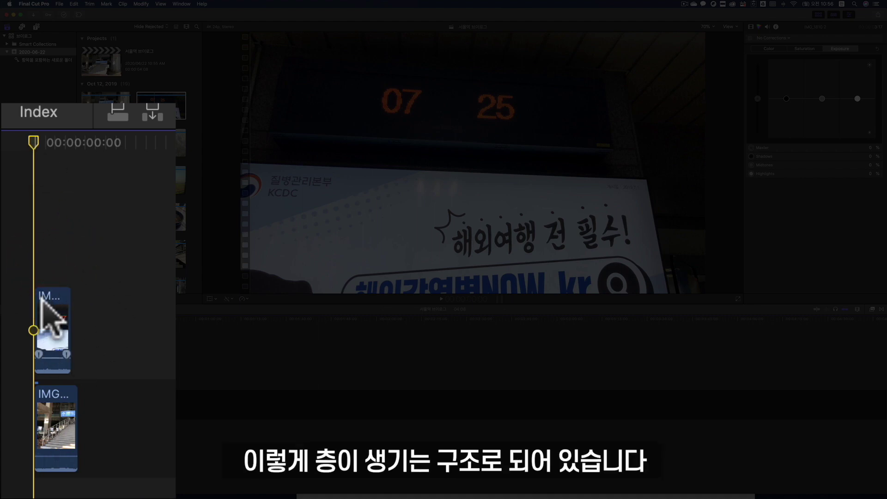
key(super+equal)
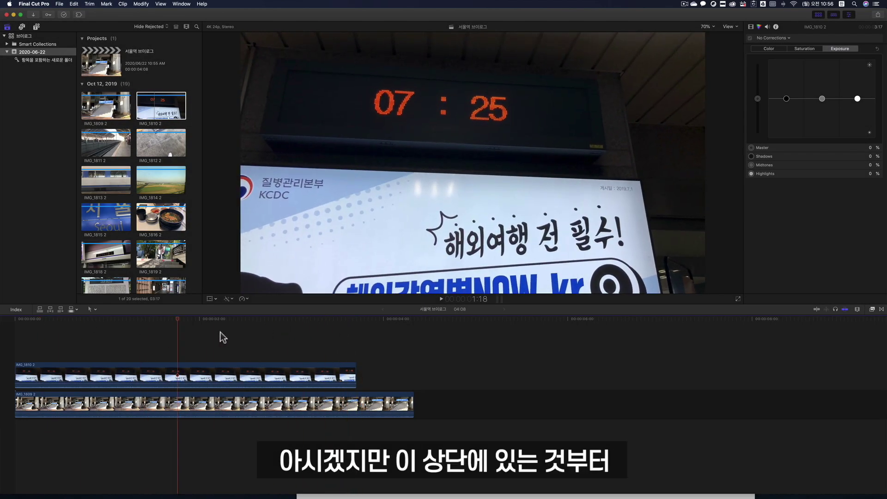
click(401, 340)
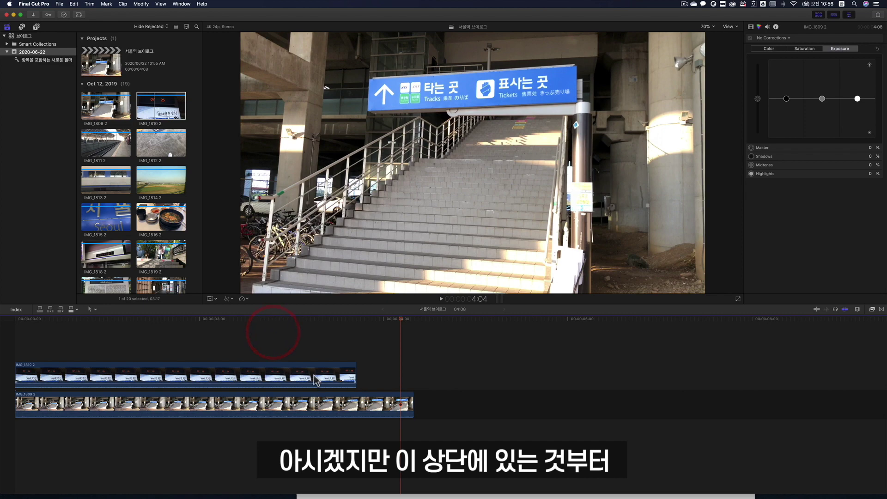
drag(362, 326, 334, 319)
Delete the connected clip IMG_1810 2 from above the main storyline.
click(349, 375)
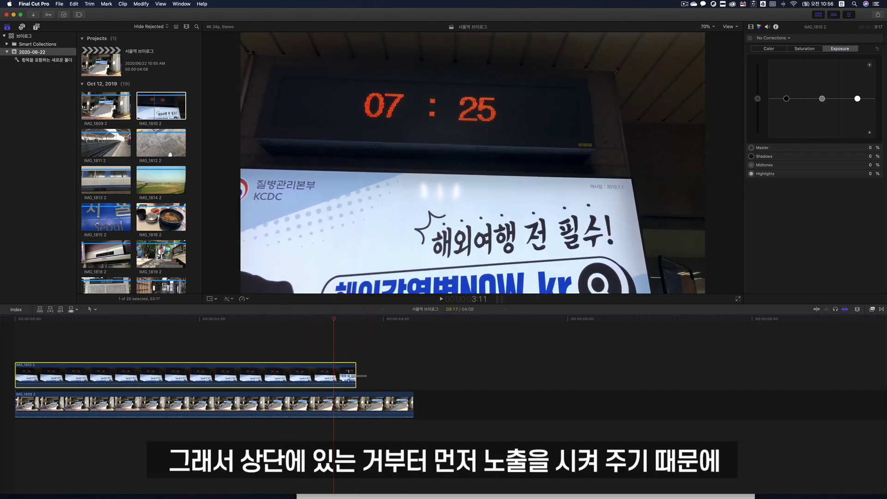
click(326, 366)
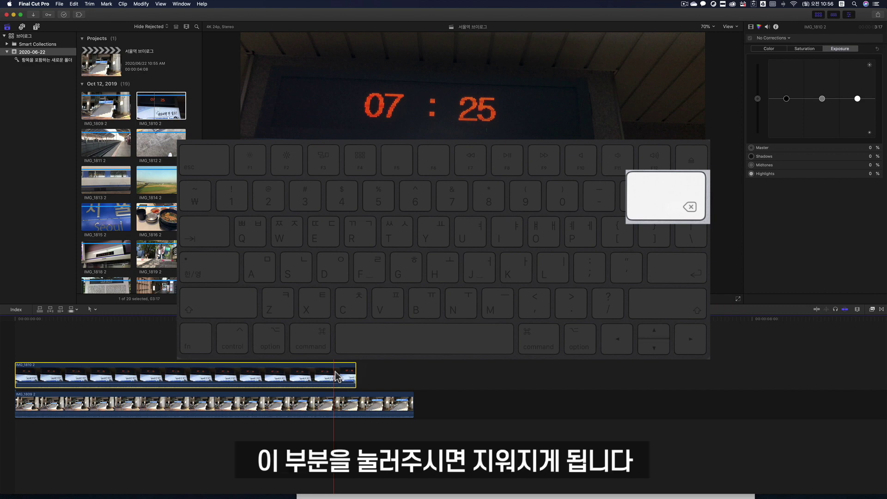
key(BackSpace)
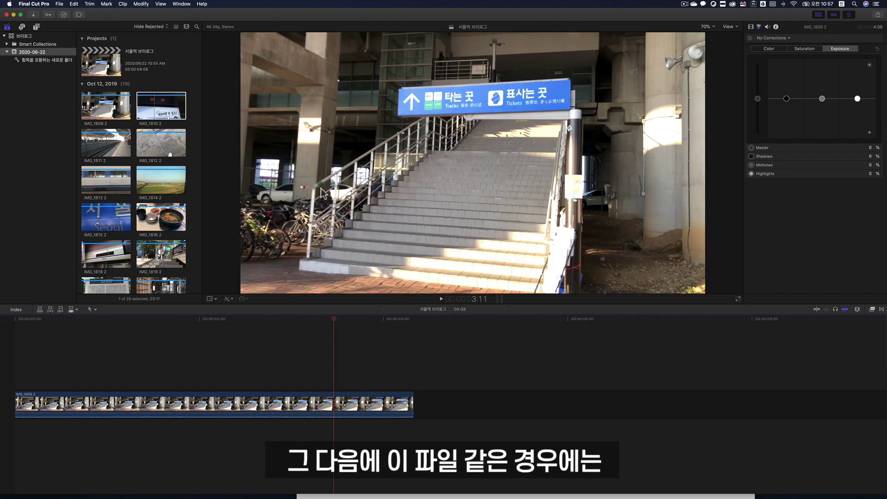
Append the clips IMG_1810 2, IMG_1811 2 and IMG_1812 2 one after another to the end of the main storyline.
click(155, 106)
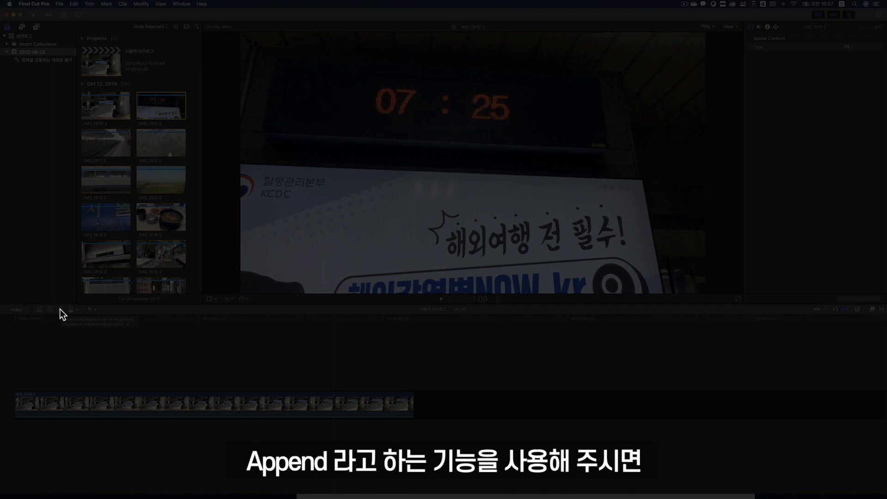
click(60, 309)
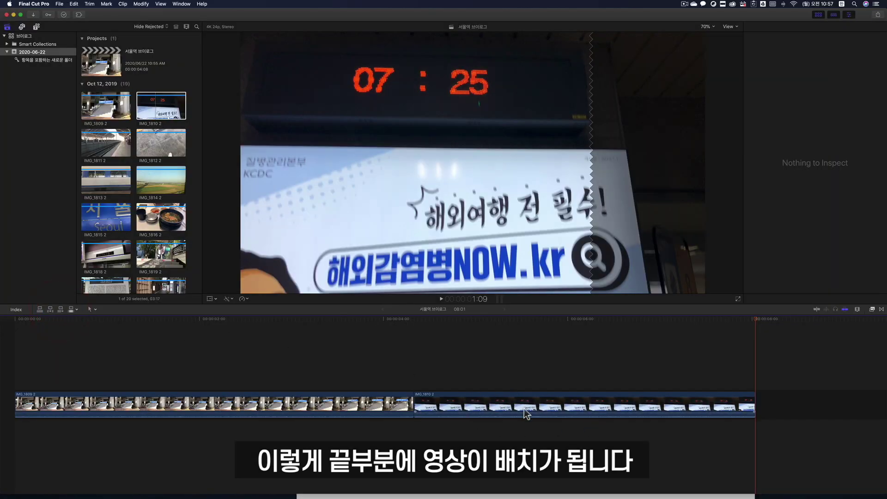
click(111, 139)
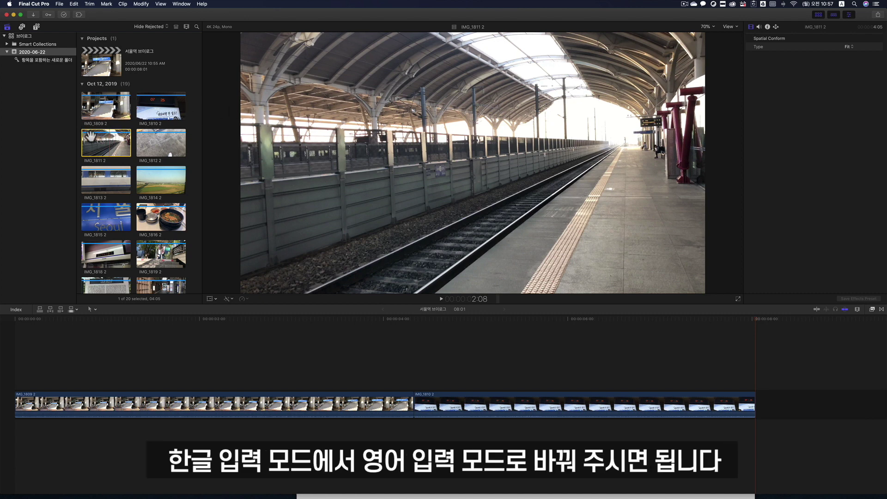
key(e)
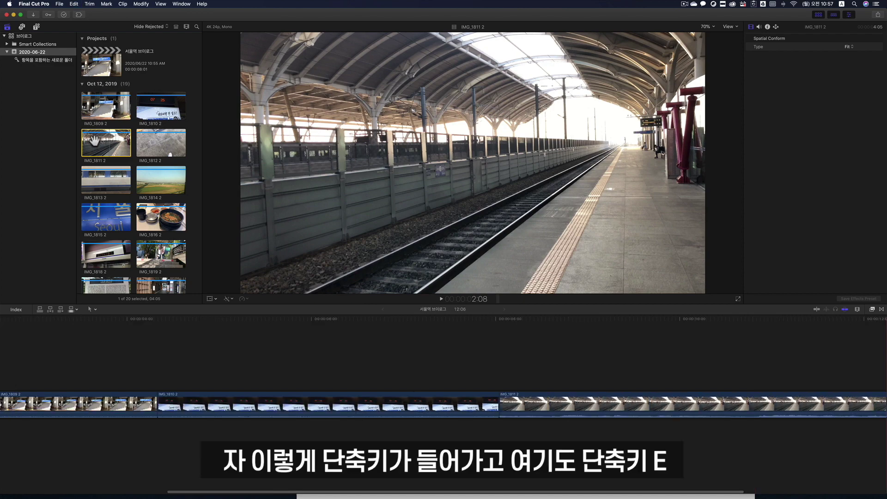
click(165, 149)
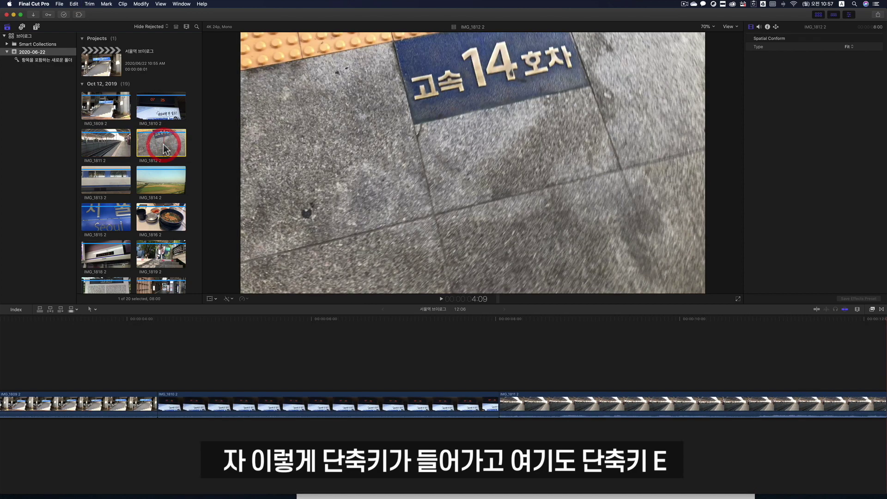
key(e)
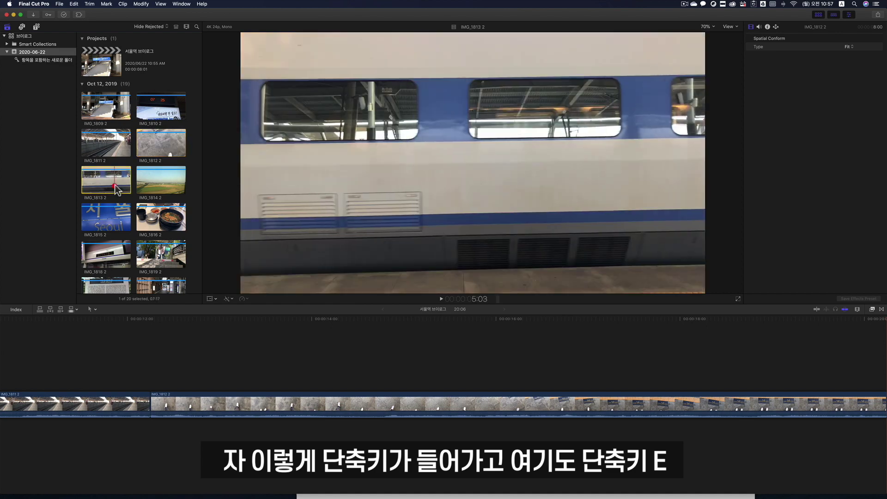
Append the four clips IMG_1813 2, IMG_1814 2, IMG_1815 2 and IMG_1816 2 together to the end of the main storyline.
click(113, 184)
super+click(154, 183)
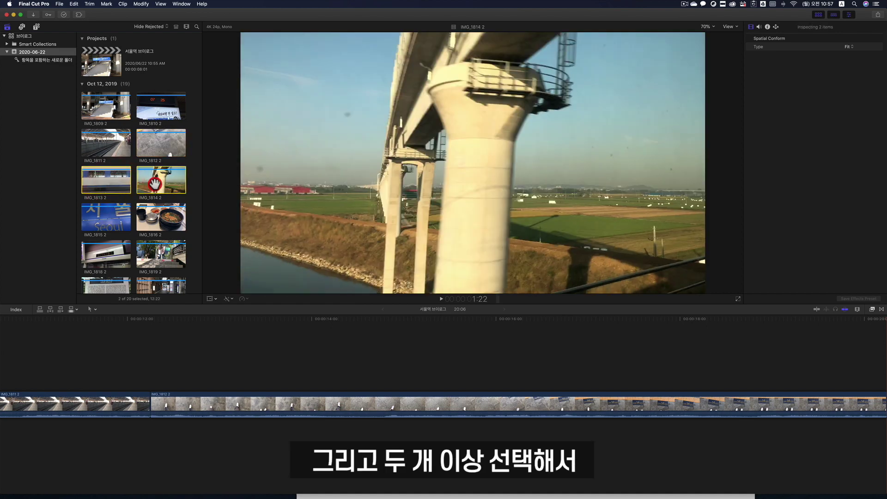
super+click(113, 215)
super+click(156, 213)
key(e)
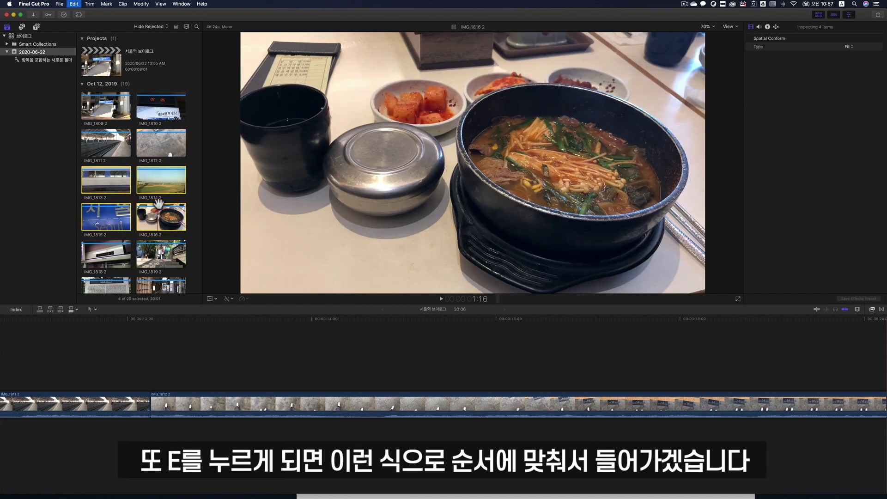
scroll(234, 346, left, 10)
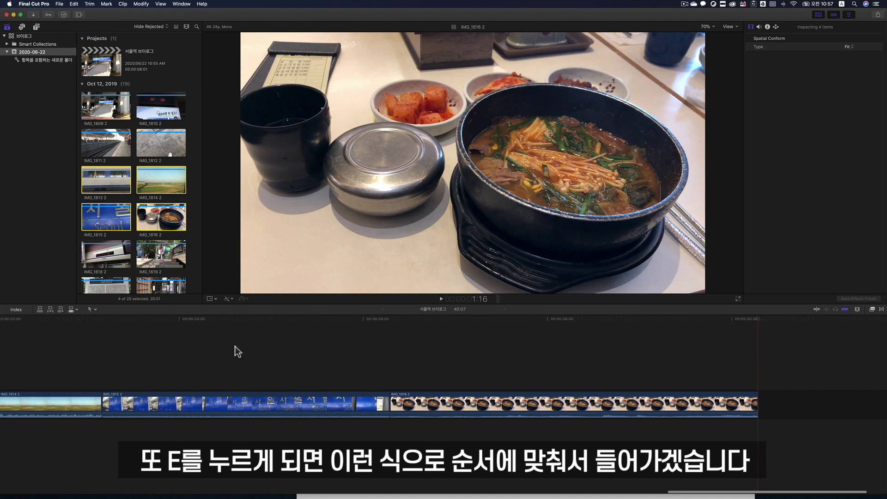
scroll(234, 346, left, 5)
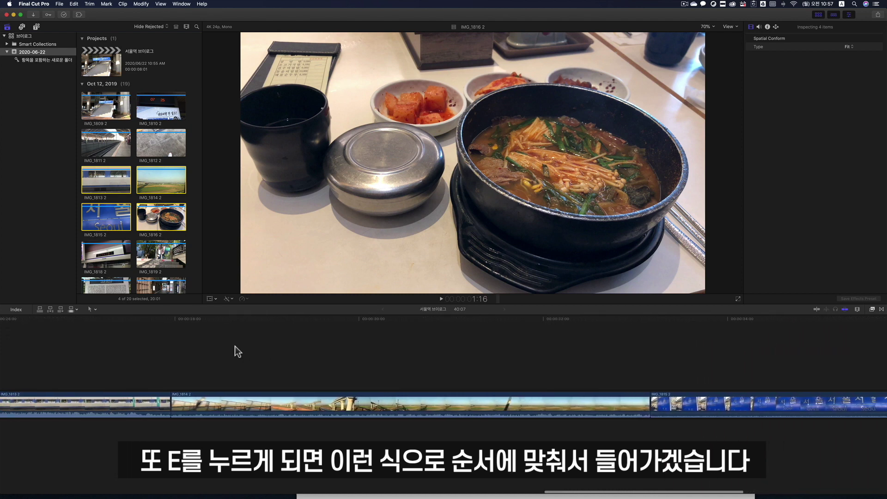
scroll(235, 345, right, 10)
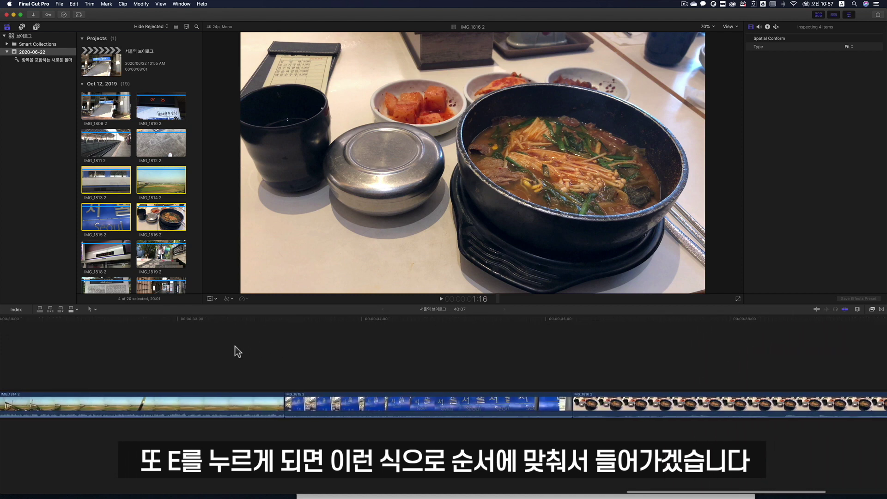
Append all remaining clips from IMG_1818 2 through IMG_1835 2 to the main storyline and fit the whole project in the timeline.
click(112, 254)
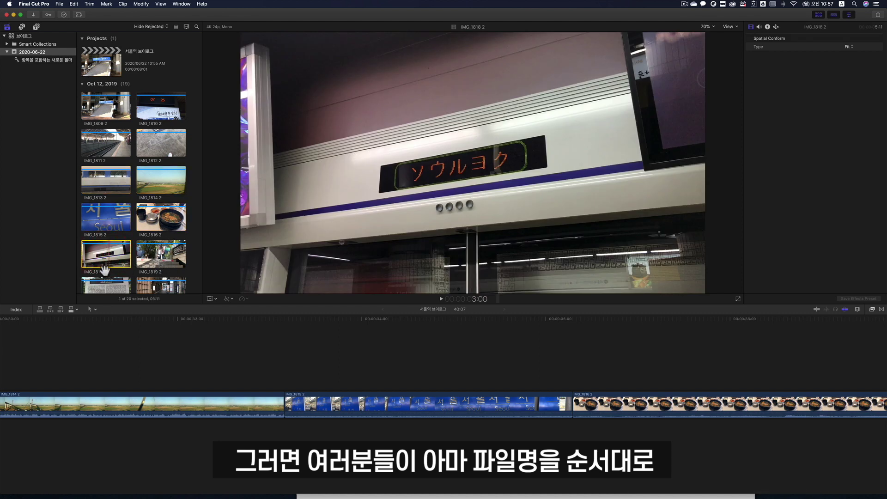
scroll(154, 269, down, 5)
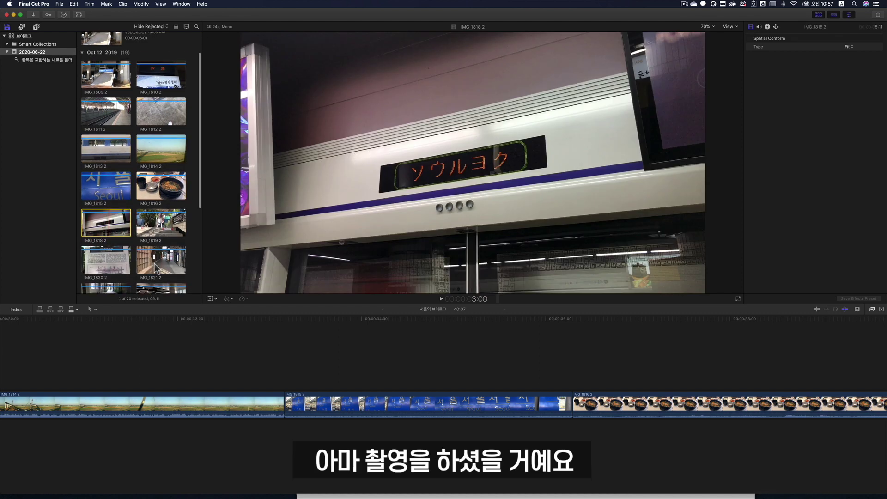
scroll(154, 265, down, 2)
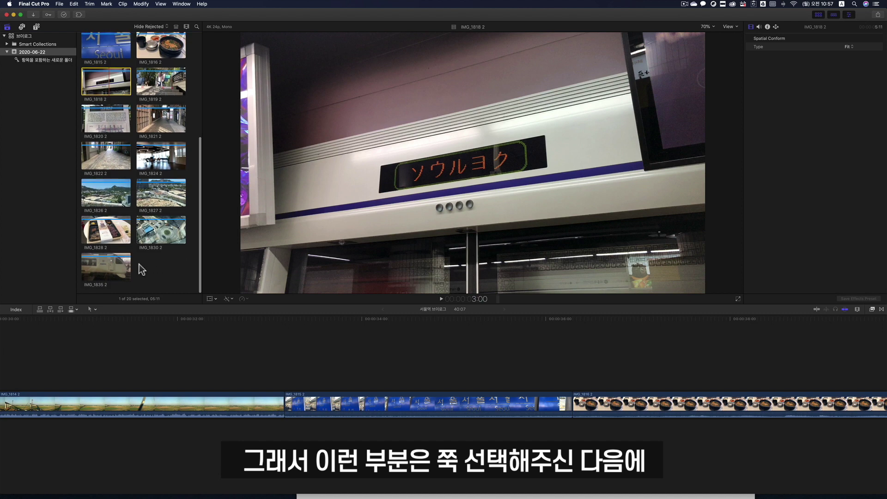
shift+click(120, 268)
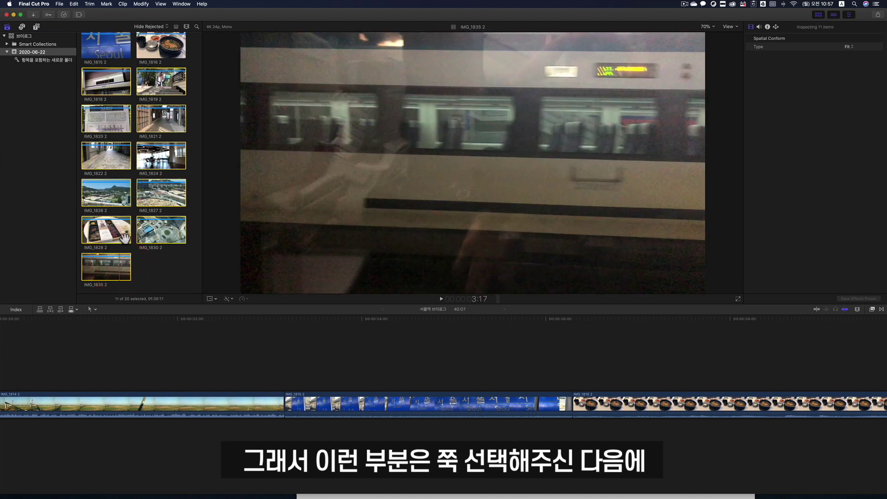
click(61, 309)
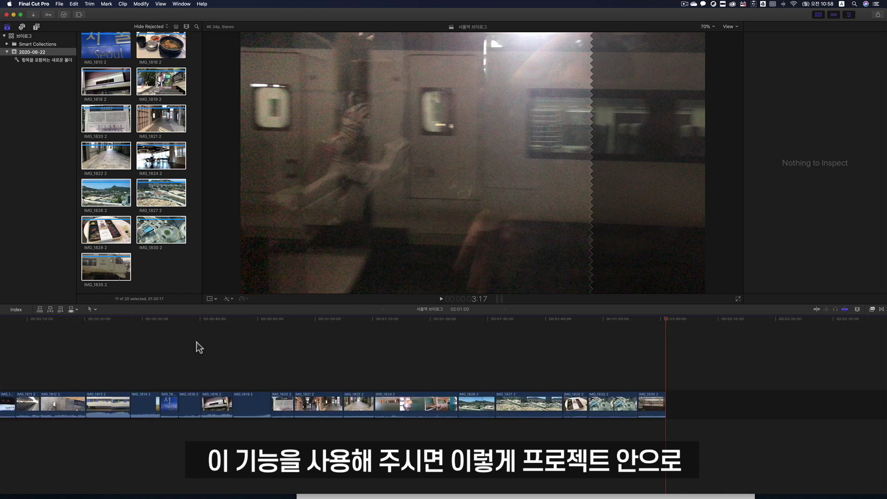
key(shift+z)
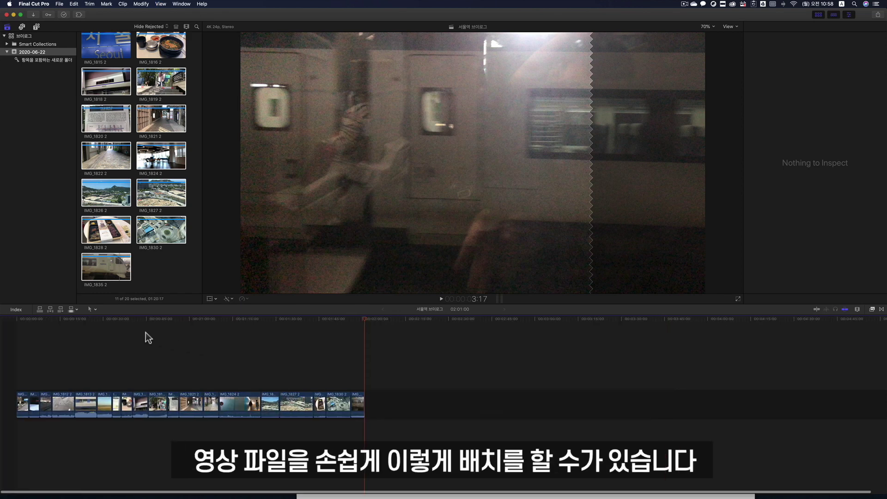
Try inserting the clip IMG_1822 2 at 1:22, partway through IMG_1809 2, check its place in the storyline, and undo the insertion.
click(23, 321)
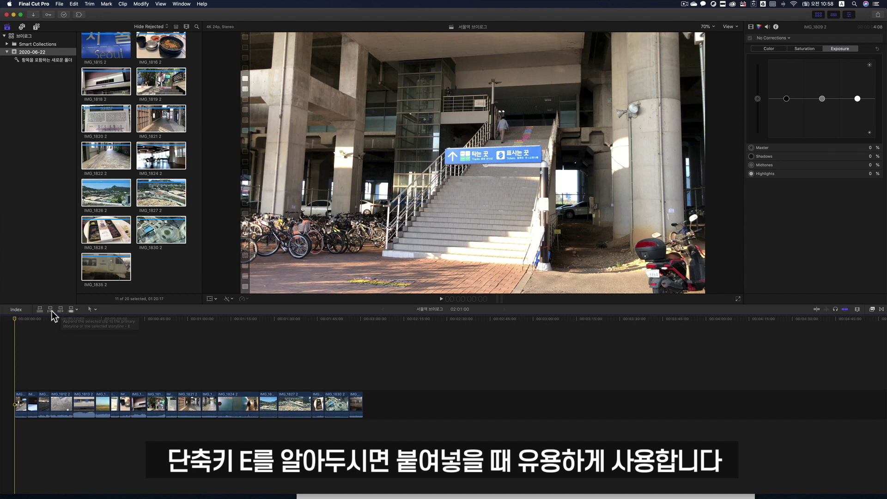
click(20, 321)
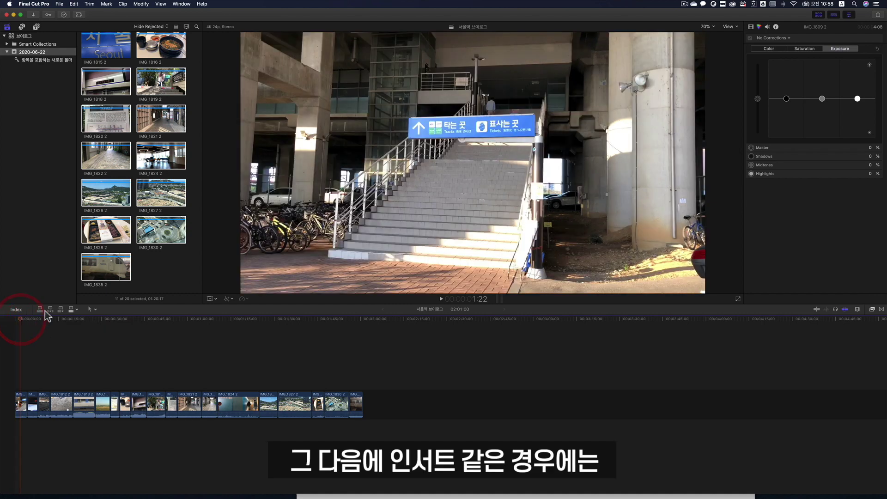
click(143, 270)
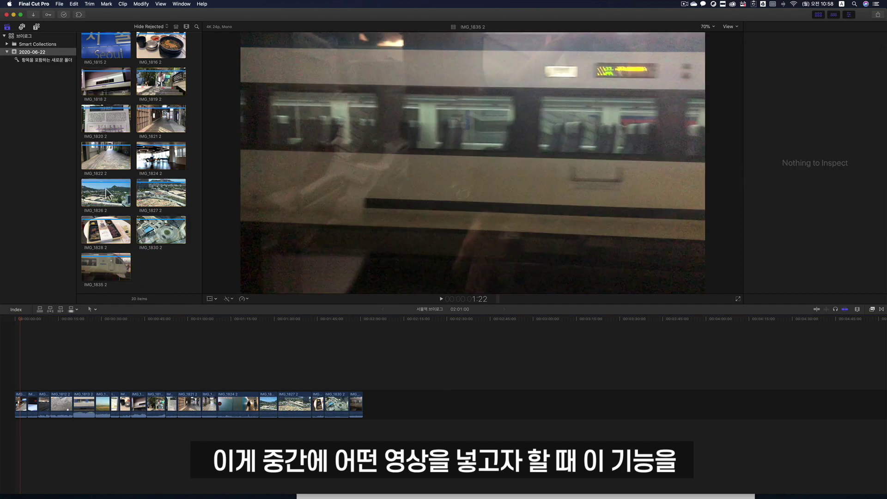
click(112, 157)
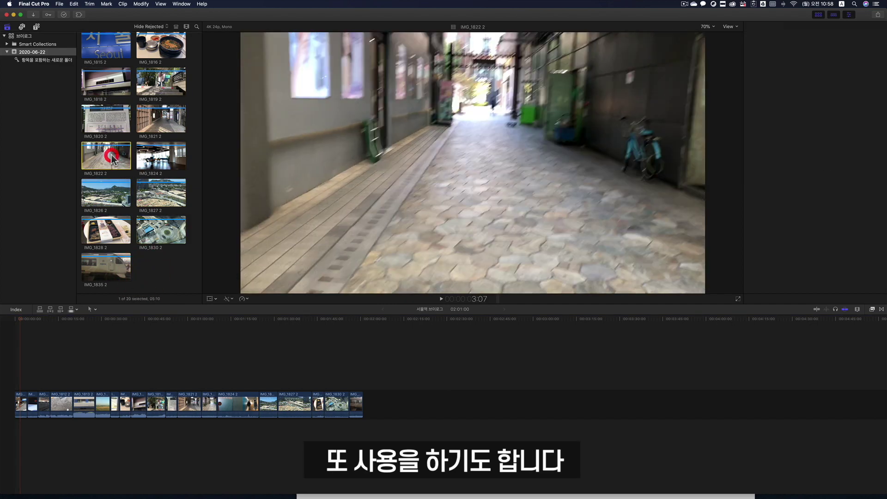
key(super+4)
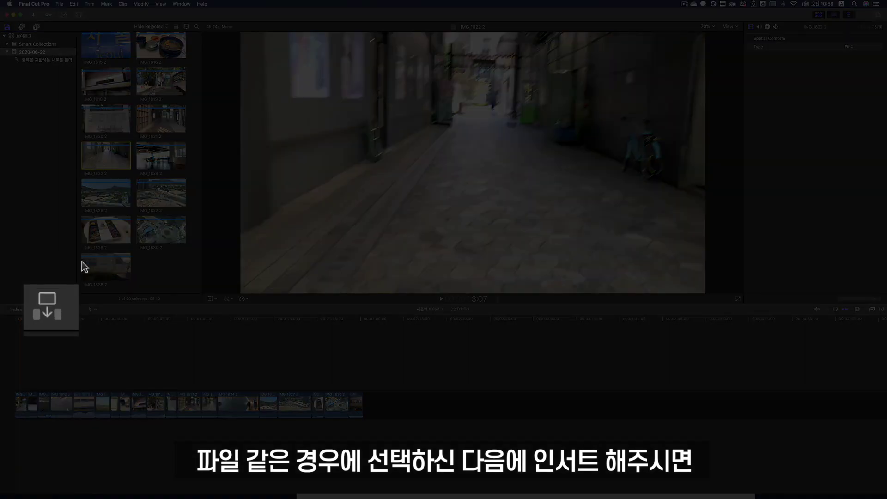
click(50, 318)
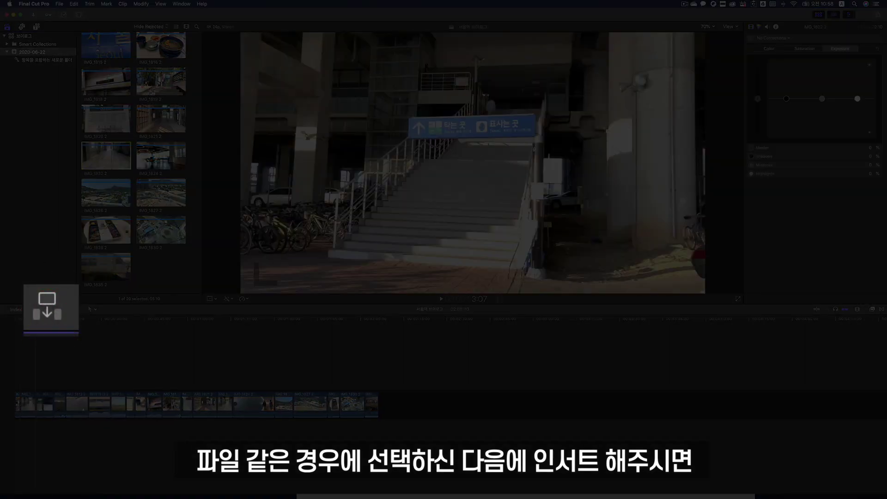
key(super+equal)
key(super+equal)
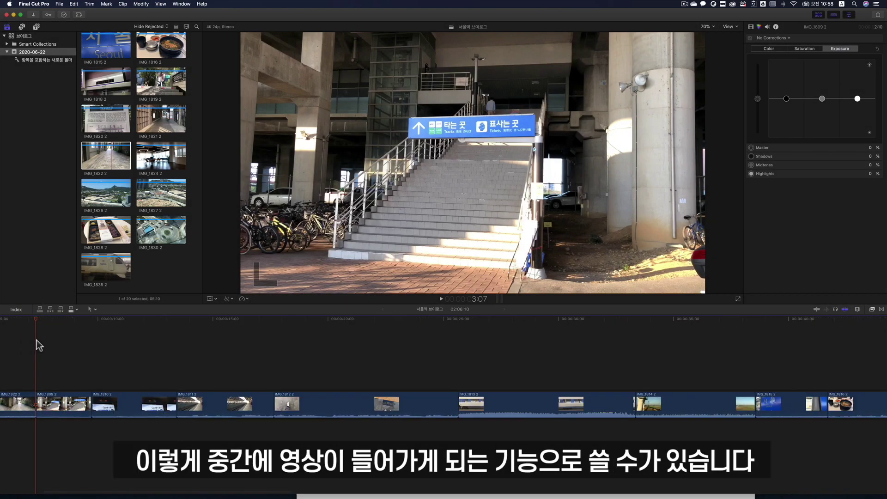
scroll(40, 345, left, 5)
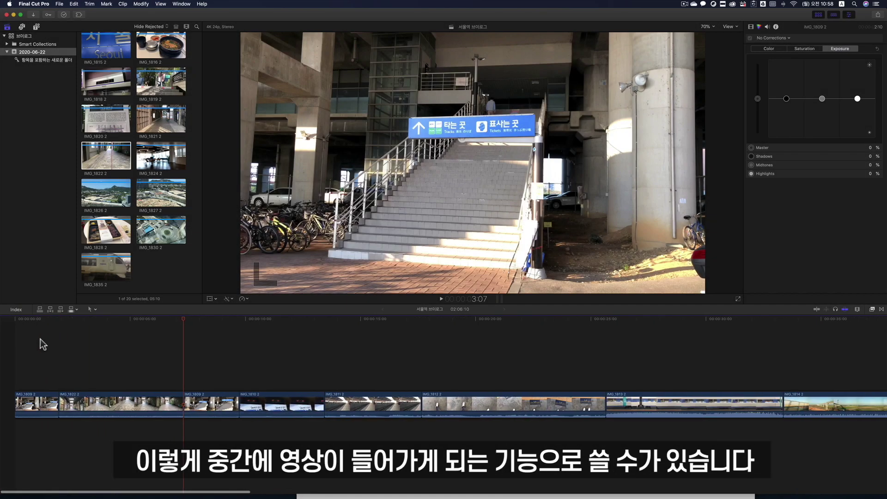
key(super+z)
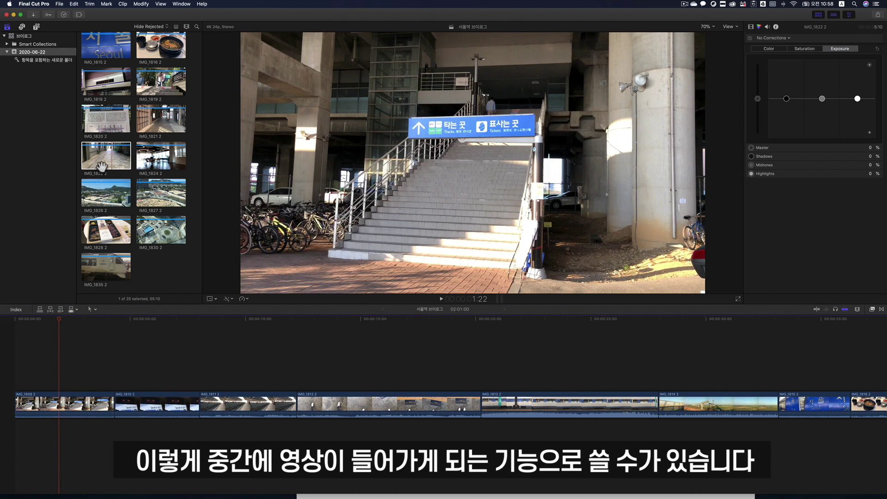
Insert IMG_1822 2 once more at the playhead inside the first storyline clip and undo it again.
click(101, 167)
click(50, 310)
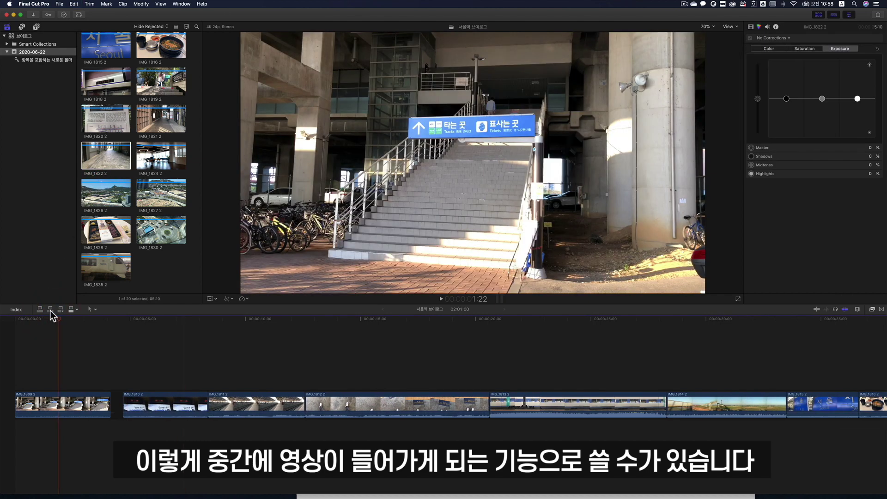
key(super+z)
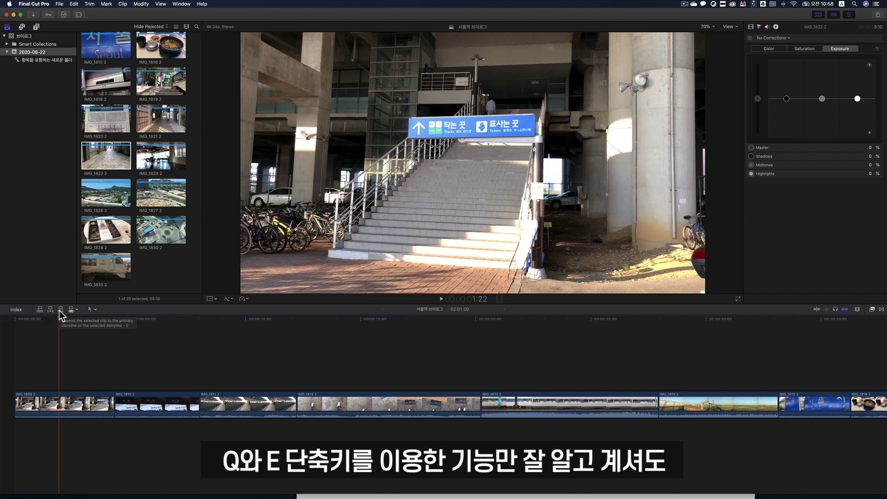